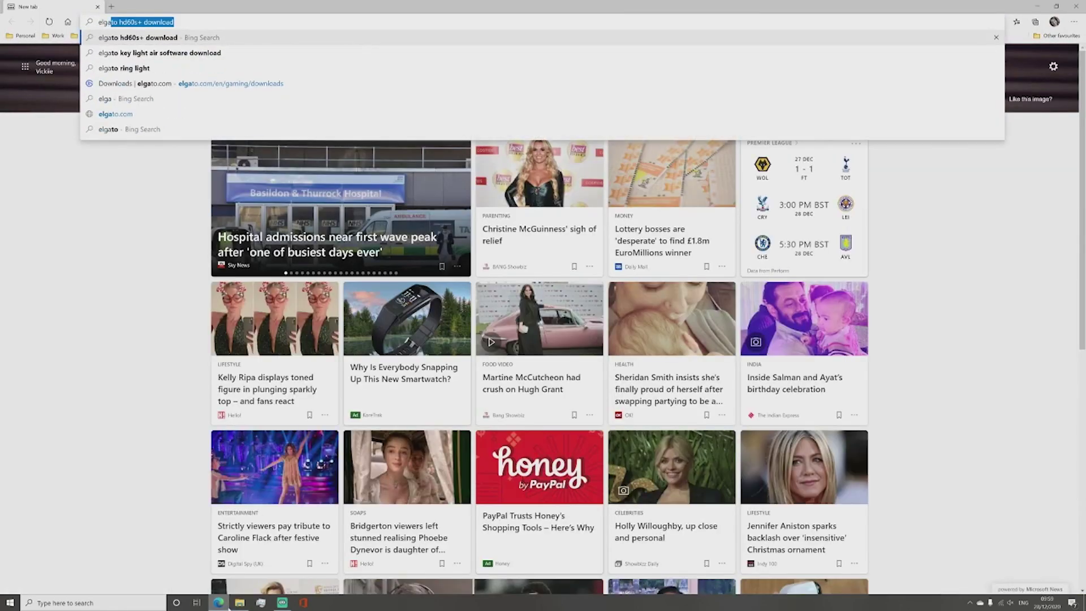
{"action": "type", "text": "wav"}
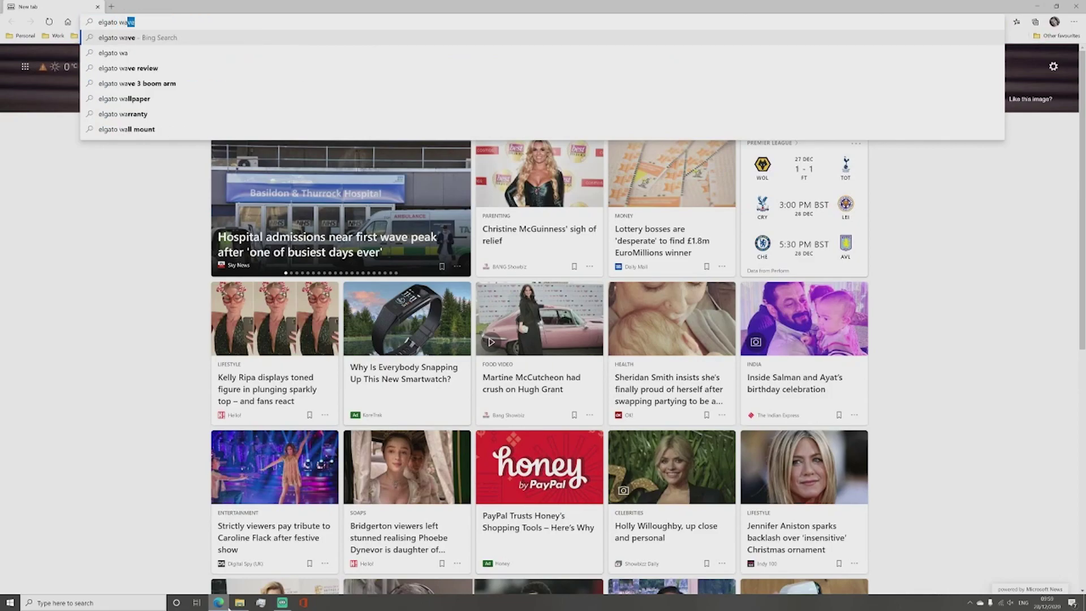
{"action": "type", "text": "e 3 "}
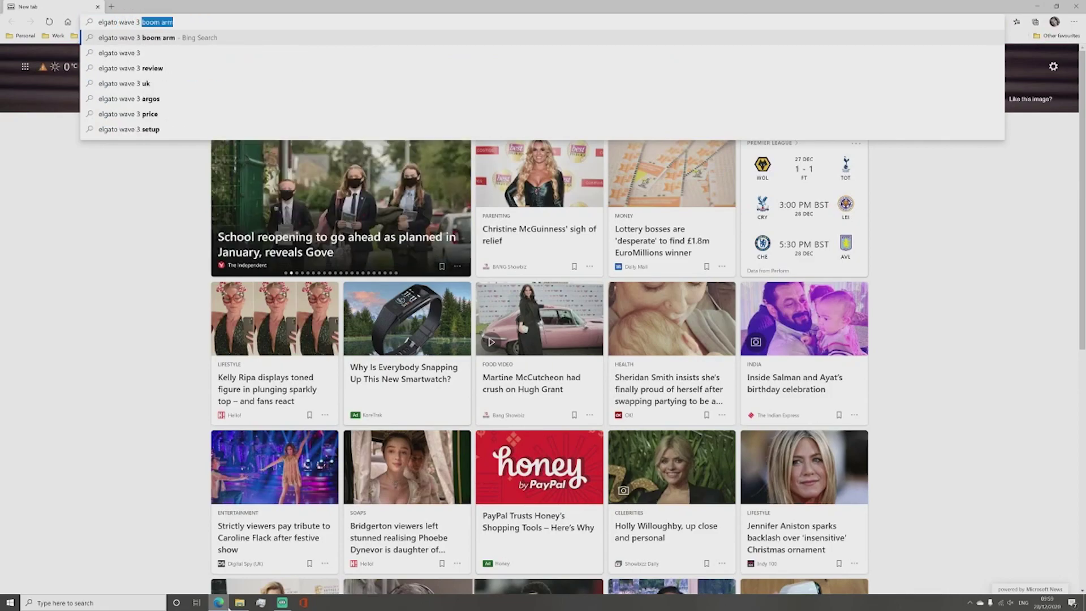
{"action": "type", "text": "micro"}
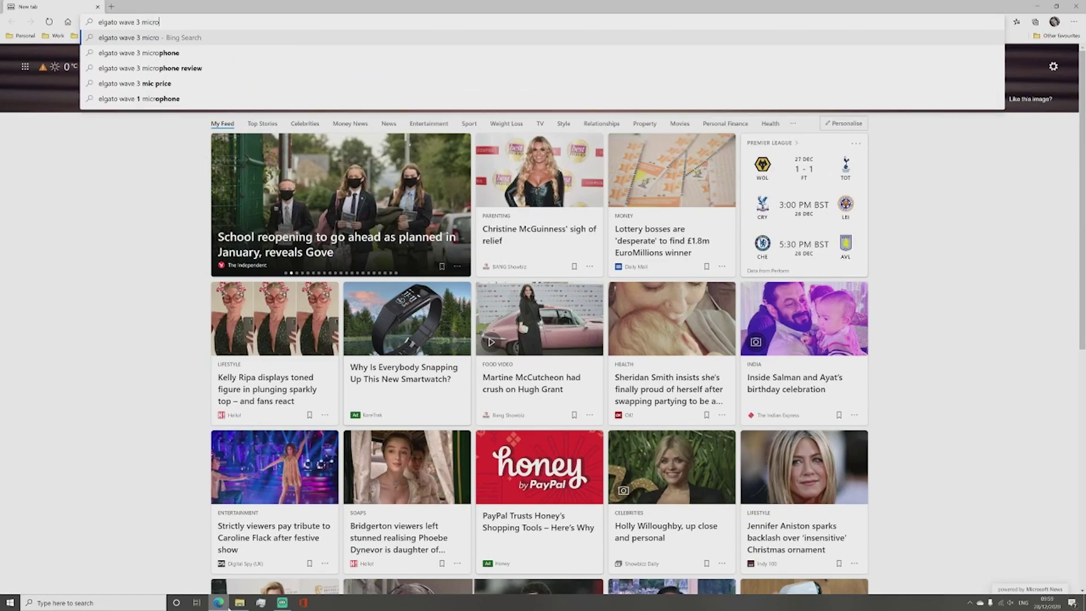
{"action": "type", "text": "phon"}
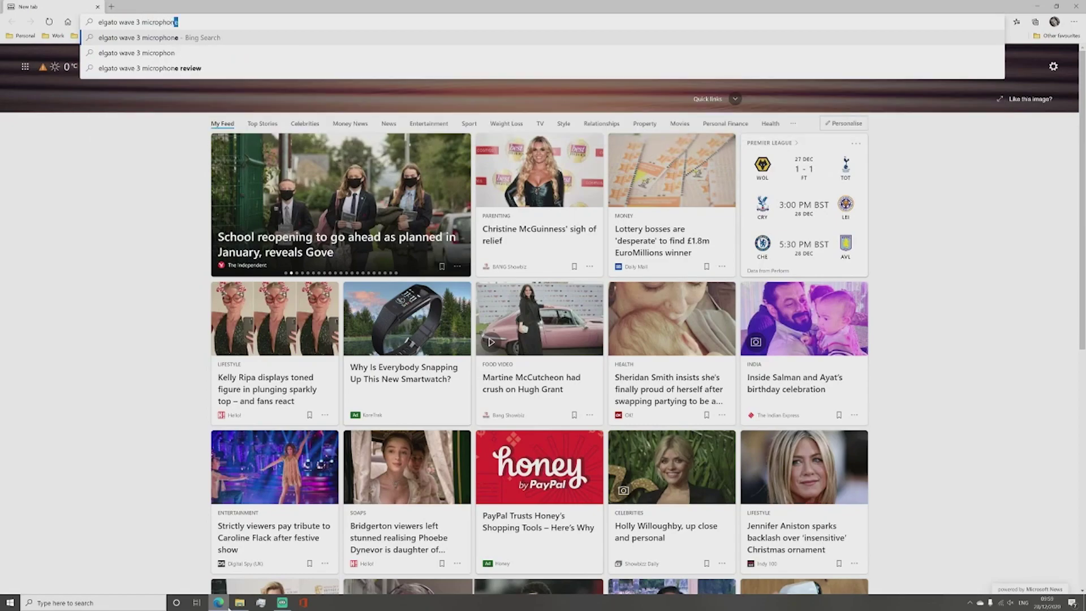
{"action": "type", "text": "e soft"}
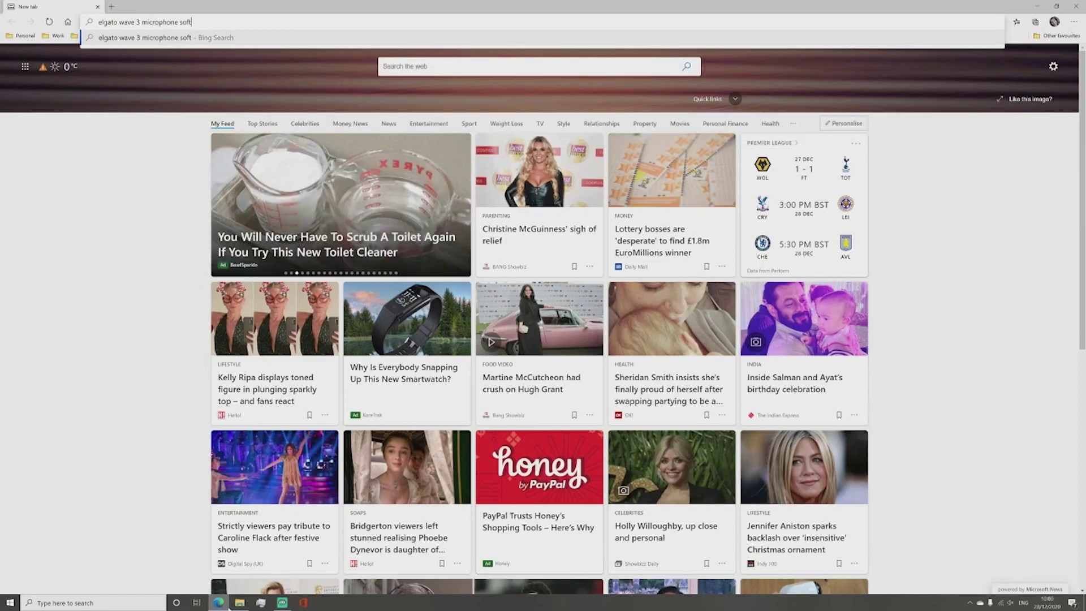
{"action": "type", "text": "ware "}
{"action": "type", "text": "downlo"}
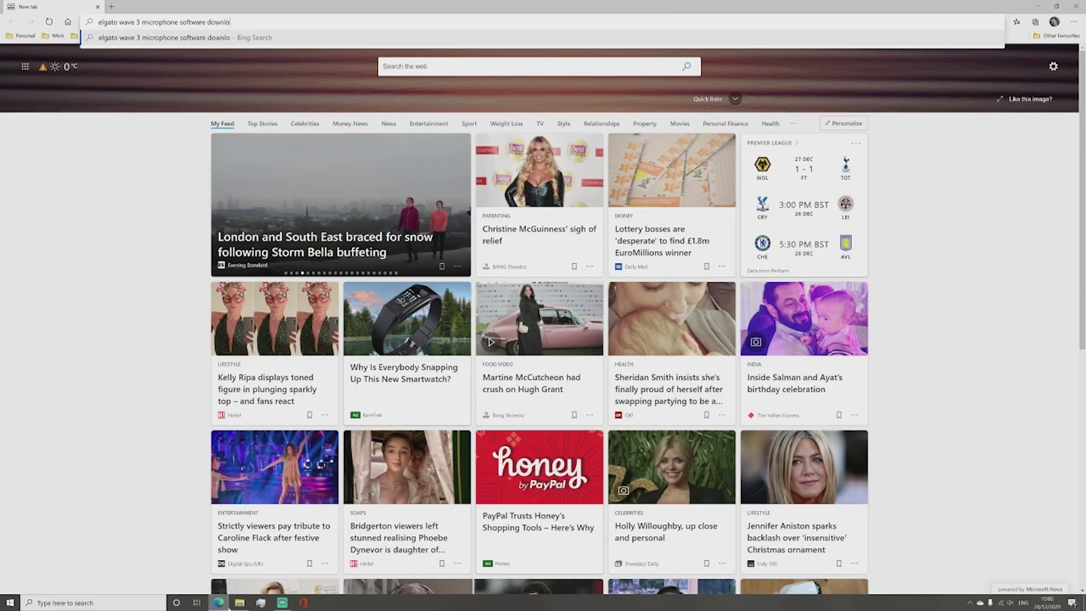
{"action": "type", "text": "ad"}
Step: Search Bing for 'elgato wave 3 microphone software download'
{"action": "key", "text": "Return"}
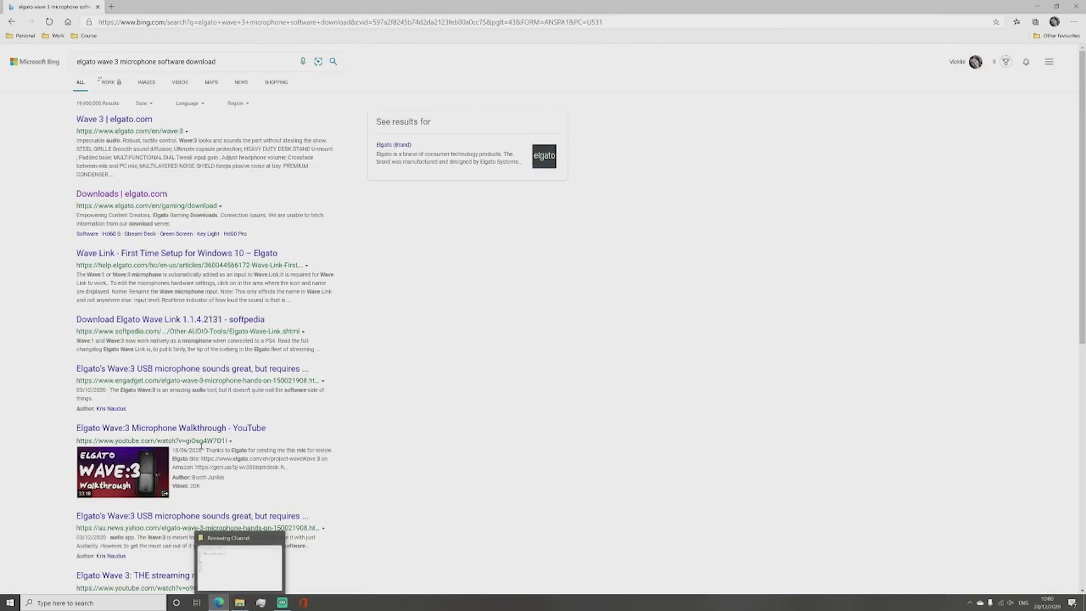
Step: Open Elgato's Downloads page and filter it to WAVE:3 for Windows
{"action": "left_click", "coordinate": [121, 195]}
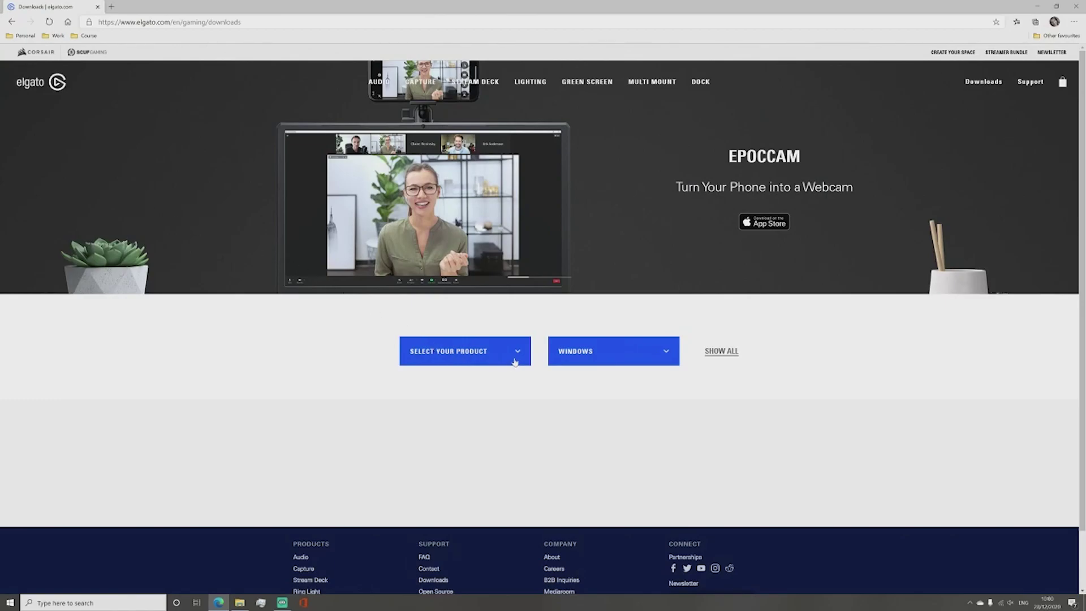
{"action": "left_click", "coordinate": [515, 359]}
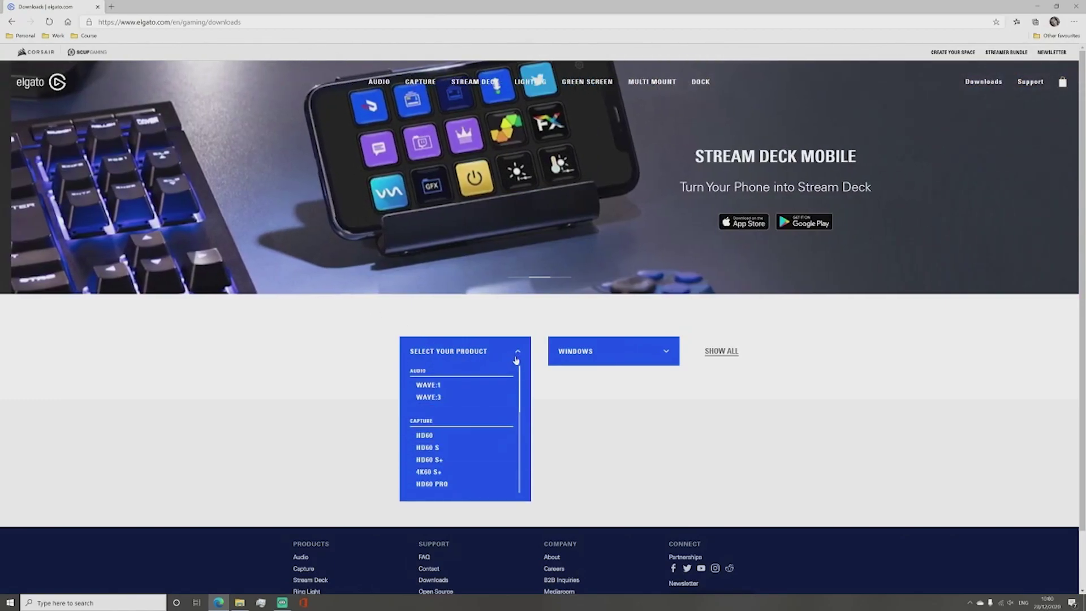
{"action": "left_click", "coordinate": [448, 398]}
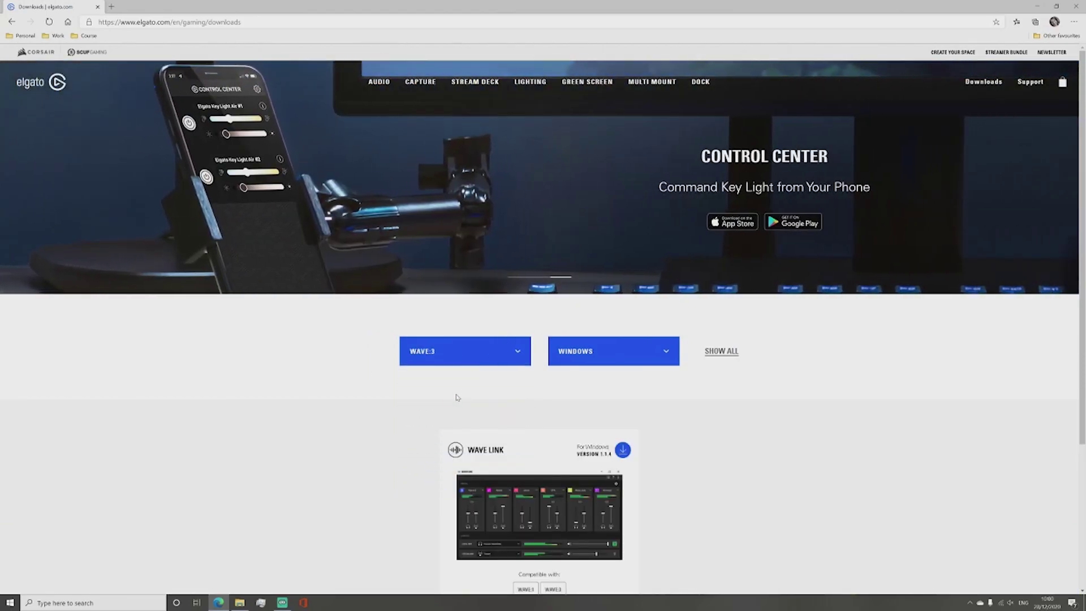
{"action": "left_click", "coordinate": [650, 355]}
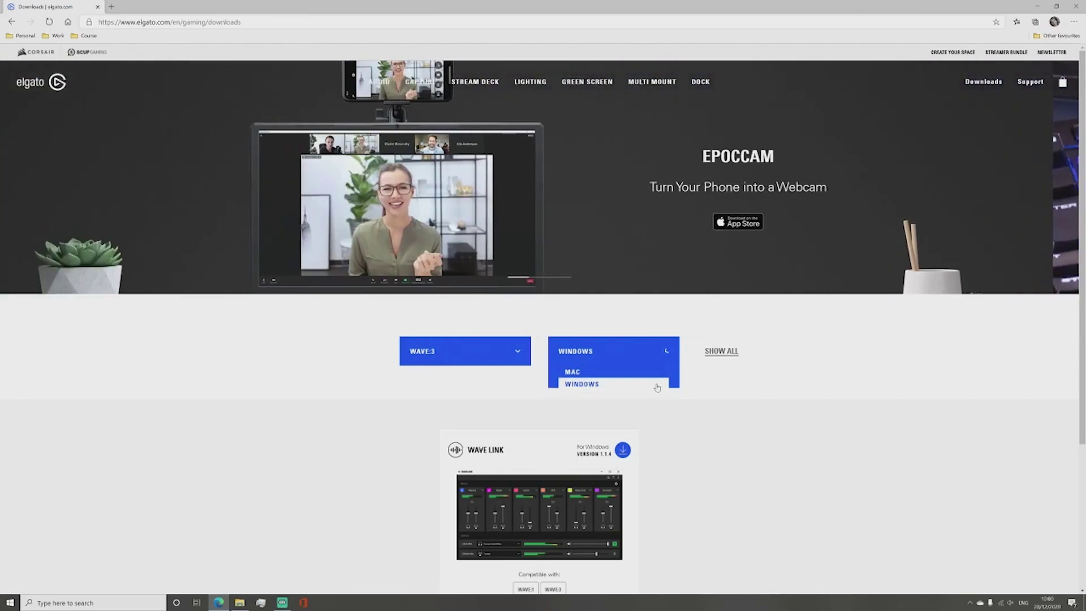
{"action": "left_click", "coordinate": [656, 387]}
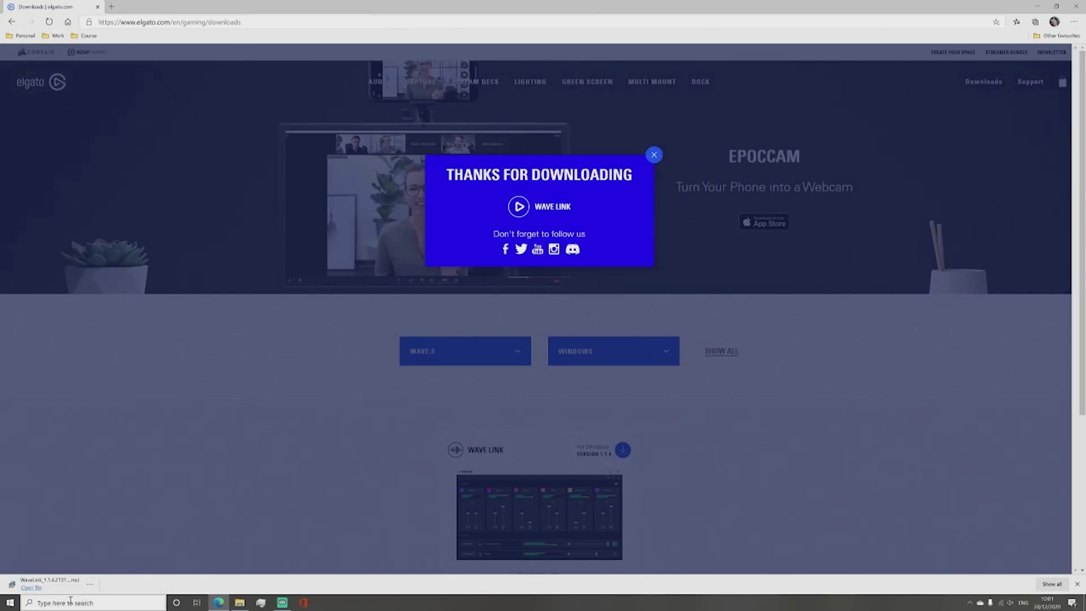
Step: Run the downloaded Wave Link installer and advance past the Welcome page
{"action": "left_click", "coordinate": [40, 587]}
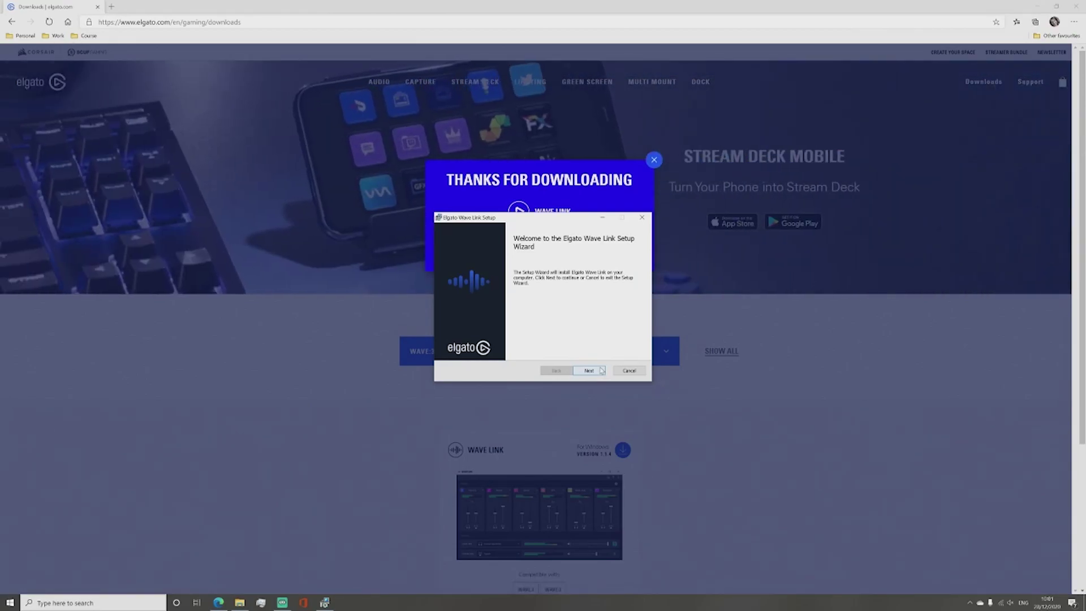
{"action": "left_click", "coordinate": [602, 370]}
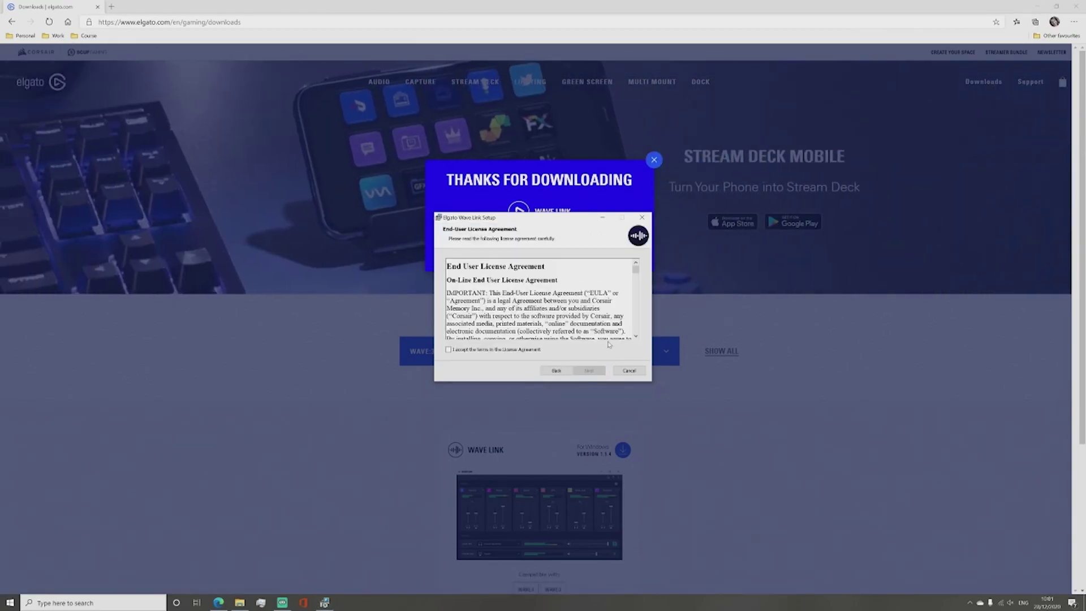
{"action": "scroll", "coordinate": [592, 314], "scroll_direction": "down", "scroll_amount": 3}
{"action": "scroll", "coordinate": [592, 314], "scroll_direction": "down", "scroll_amount": 3}
{"action": "scroll", "coordinate": [592, 314], "scroll_direction": "down", "scroll_amount": 3}
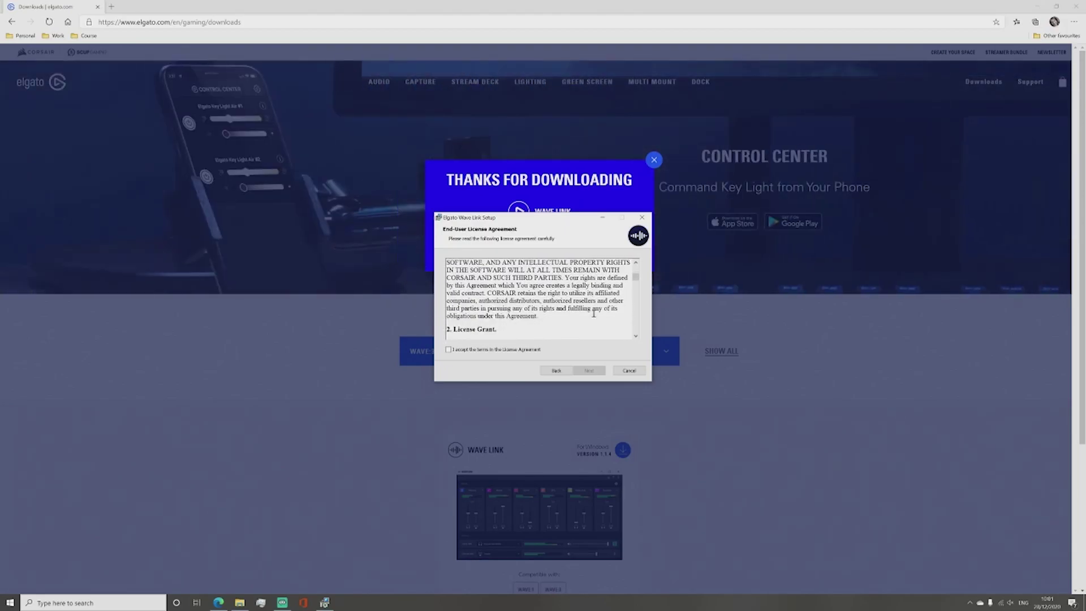
{"action": "scroll", "coordinate": [595, 314], "scroll_direction": "down", "scroll_amount": 3}
{"action": "scroll", "coordinate": [593, 314], "scroll_direction": "down", "scroll_amount": 3}
{"action": "scroll", "coordinate": [594, 314], "scroll_direction": "down", "scroll_amount": 3}
{"action": "scroll", "coordinate": [593, 314], "scroll_direction": "down", "scroll_amount": 3}
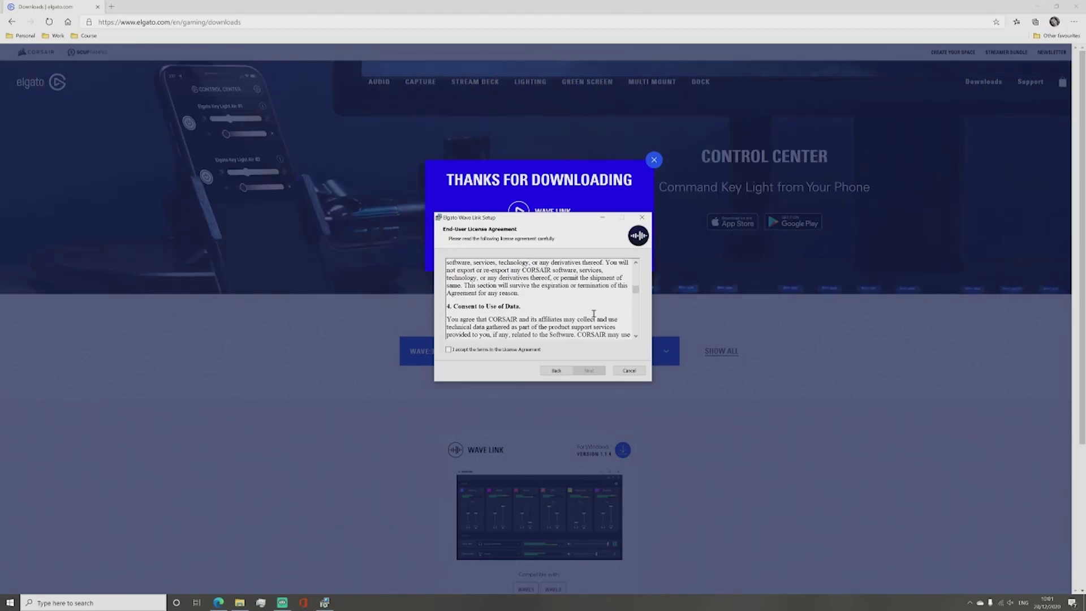
{"action": "scroll", "coordinate": [592, 314], "scroll_direction": "down", "scroll_amount": 3}
{"action": "scroll", "coordinate": [594, 314], "scroll_direction": "down", "scroll_amount": 3}
{"action": "scroll", "coordinate": [593, 314], "scroll_direction": "down", "scroll_amount": 3}
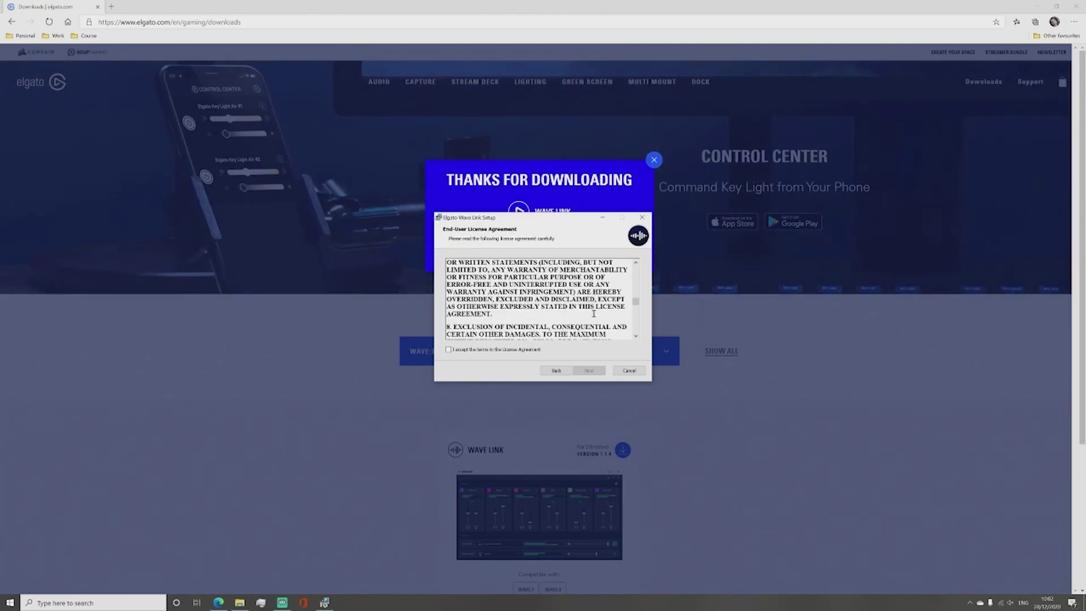
{"action": "scroll", "coordinate": [594, 312], "scroll_direction": "down", "scroll_amount": 3}
{"action": "scroll", "coordinate": [593, 315], "scroll_direction": "down", "scroll_amount": 3}
{"action": "scroll", "coordinate": [594, 314], "scroll_direction": "down", "scroll_amount": 3}
{"action": "scroll", "coordinate": [593, 314], "scroll_direction": "down", "scroll_amount": 3}
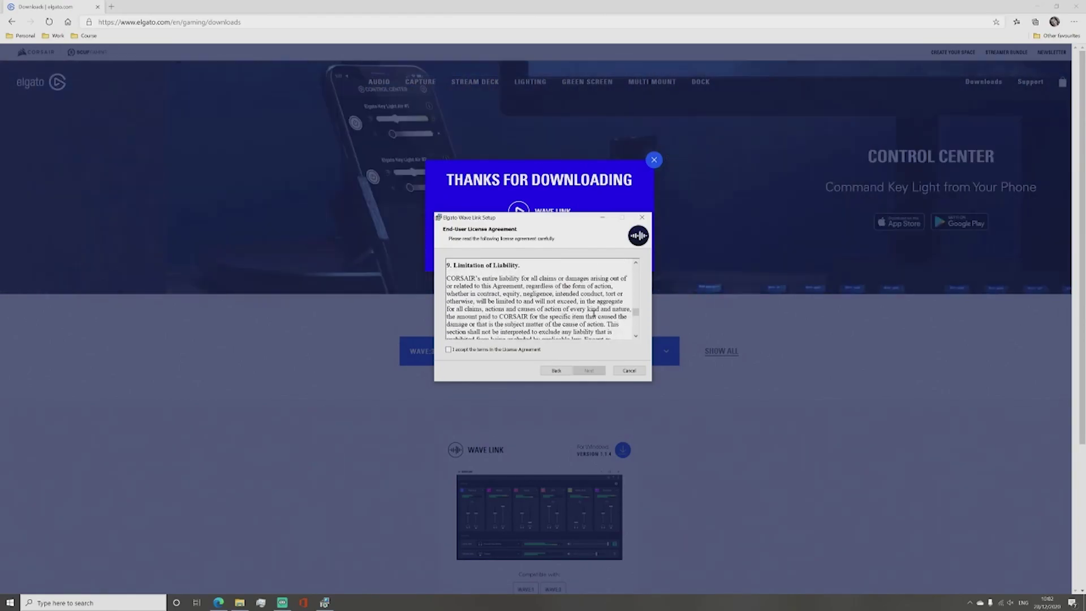
{"action": "scroll", "coordinate": [593, 314], "scroll_direction": "down", "scroll_amount": 3}
{"action": "scroll", "coordinate": [593, 314], "scroll_direction": "down", "scroll_amount": 3}
{"action": "scroll", "coordinate": [592, 315], "scroll_direction": "down", "scroll_amount": 3}
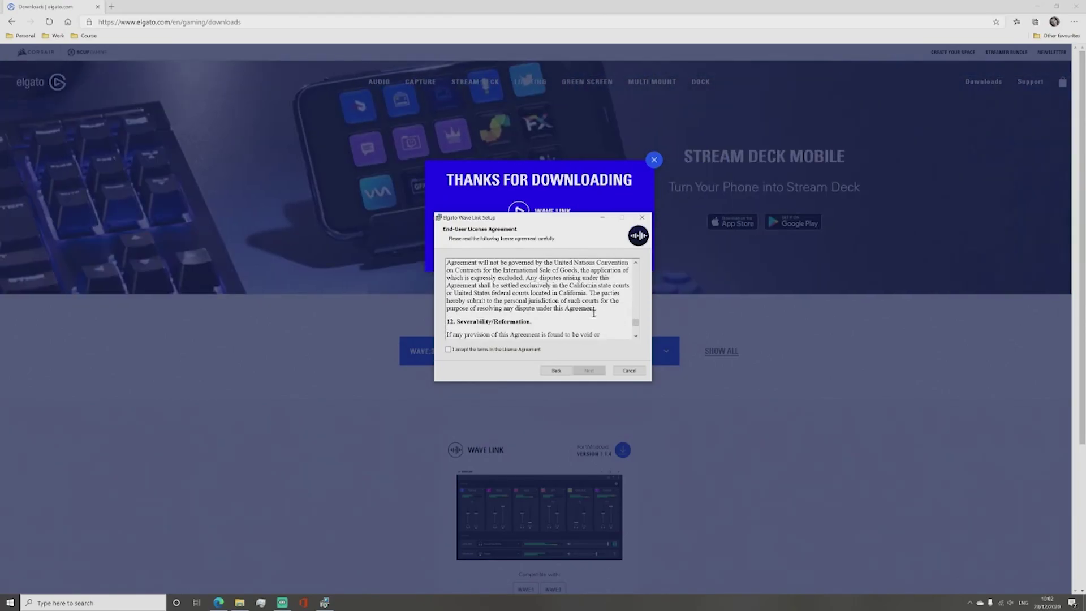
{"action": "scroll", "coordinate": [594, 314], "scroll_direction": "down", "scroll_amount": 3}
{"action": "scroll", "coordinate": [593, 313], "scroll_direction": "down", "scroll_amount": 3}
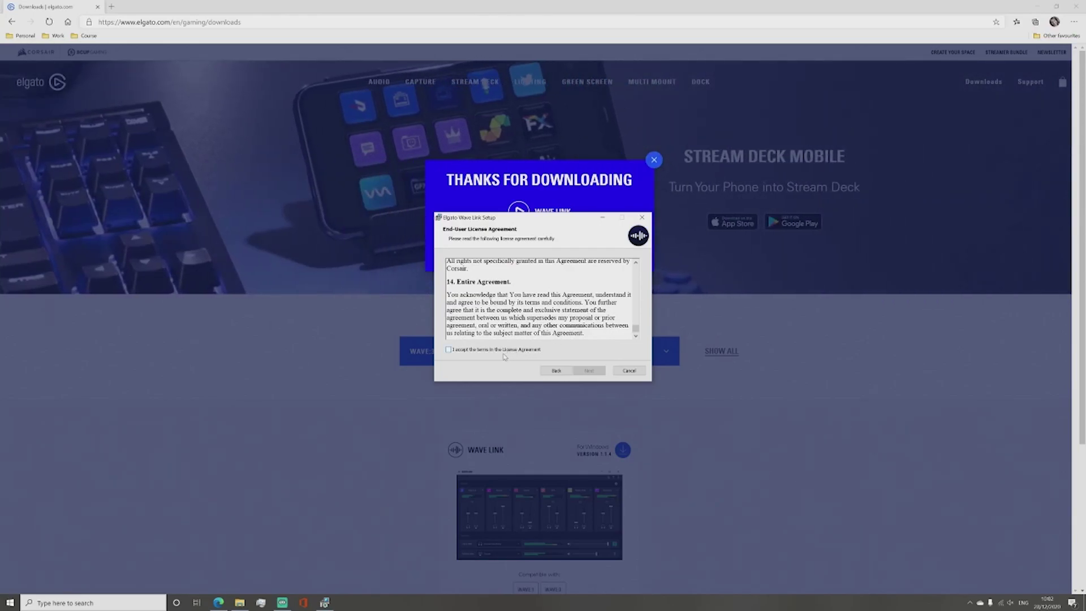
Step: Accept the EULA, confirm the microphone is unplugged, keep the default folder, and install
{"action": "left_click", "coordinate": [450, 355]}
{"action": "left_click", "coordinate": [598, 371]}
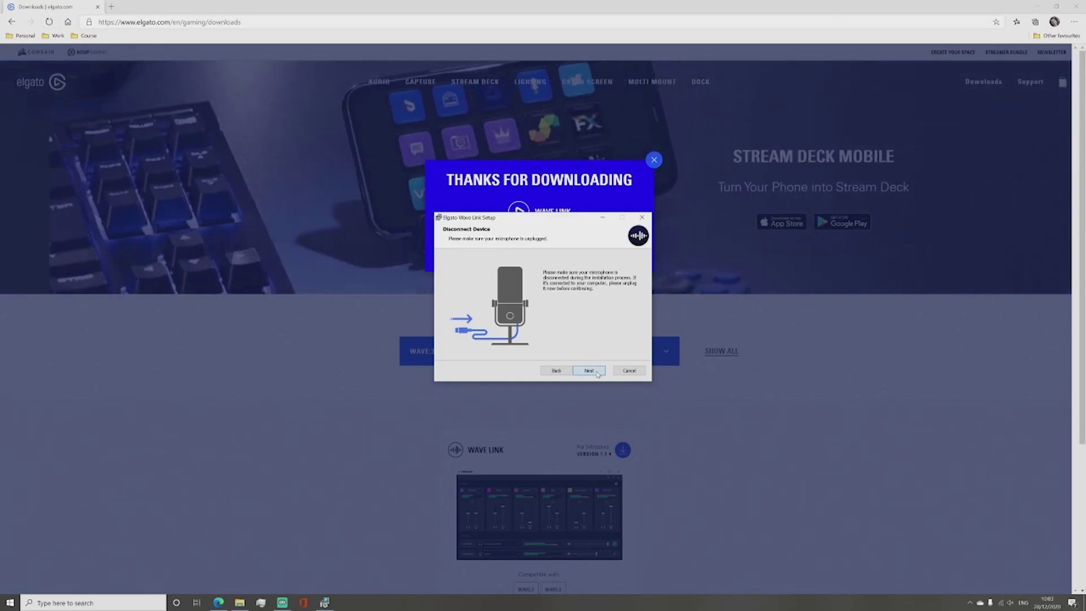
{"action": "left_click", "coordinate": [597, 372]}
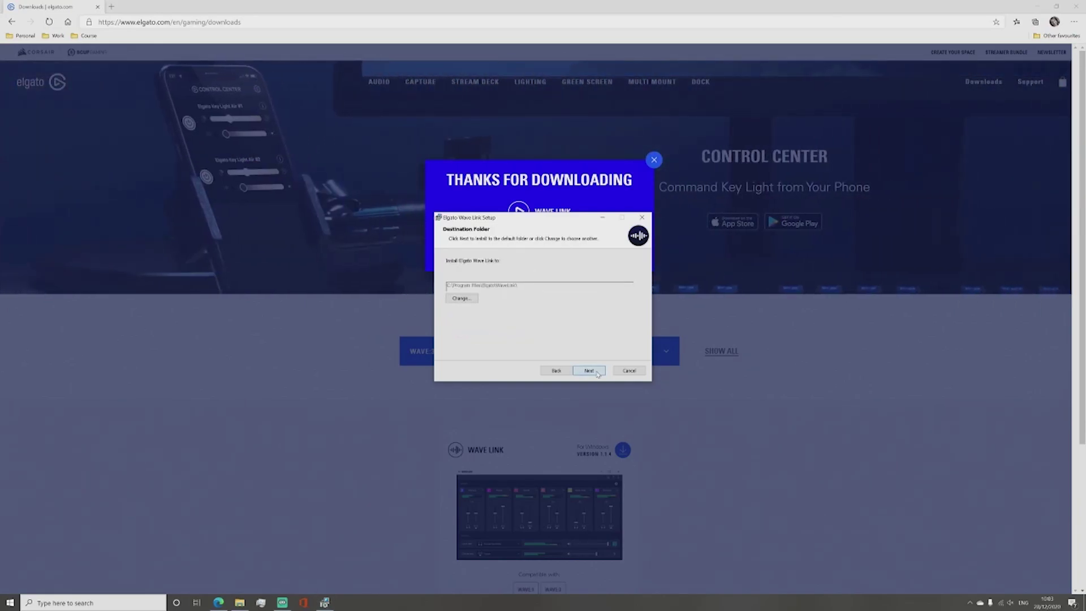
{"action": "left_click", "coordinate": [598, 372]}
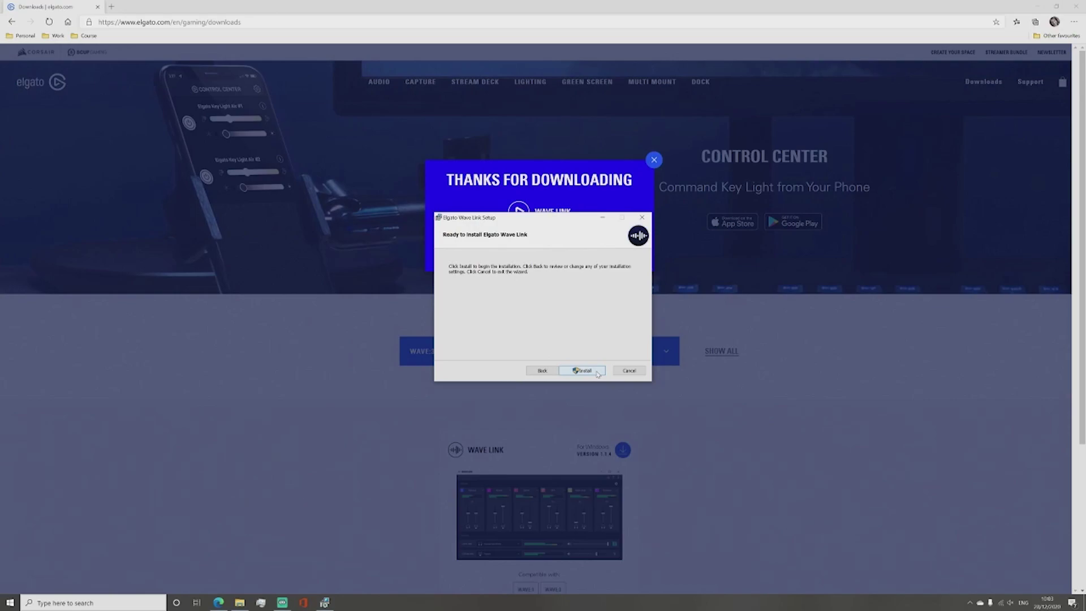
{"action": "left_click", "coordinate": [597, 372]}
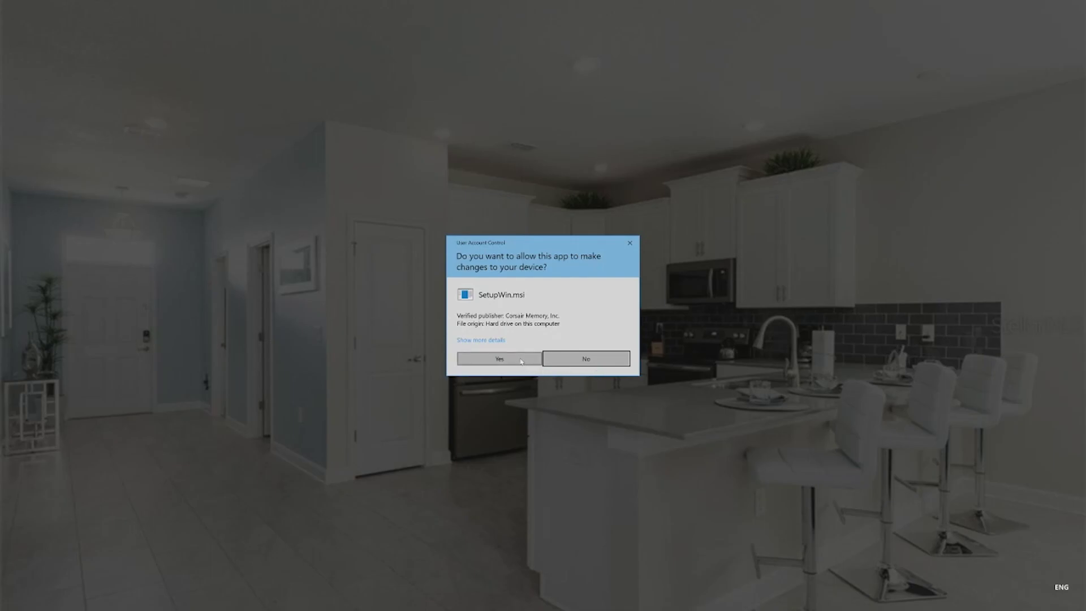
Step: Approve the UAC prompts for SetupWin.msi and Driver Setup
{"action": "left_click", "coordinate": [520, 361]}
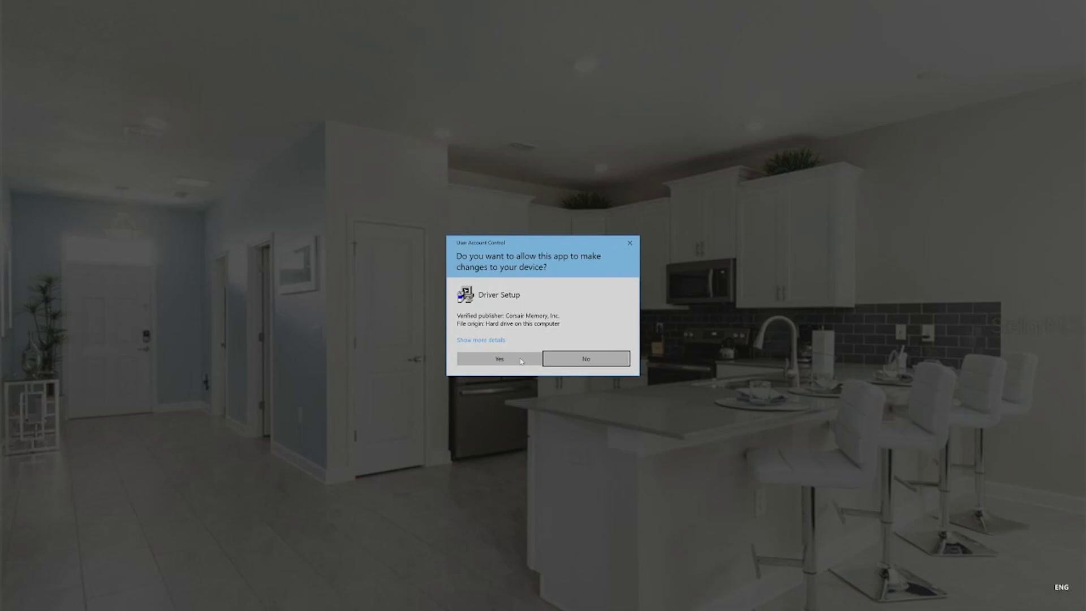
{"action": "left_click", "coordinate": [520, 361]}
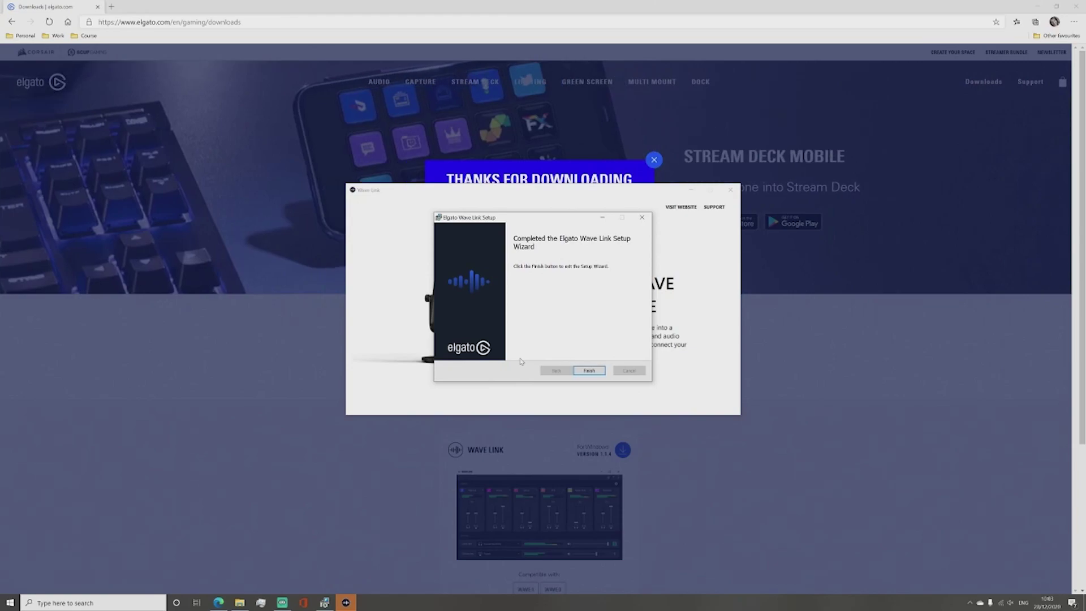
Step: Close the completed Setup Wizard, leaving Wave Link on 'Connect Wave Microphone'
{"action": "left_click", "coordinate": [587, 371]}
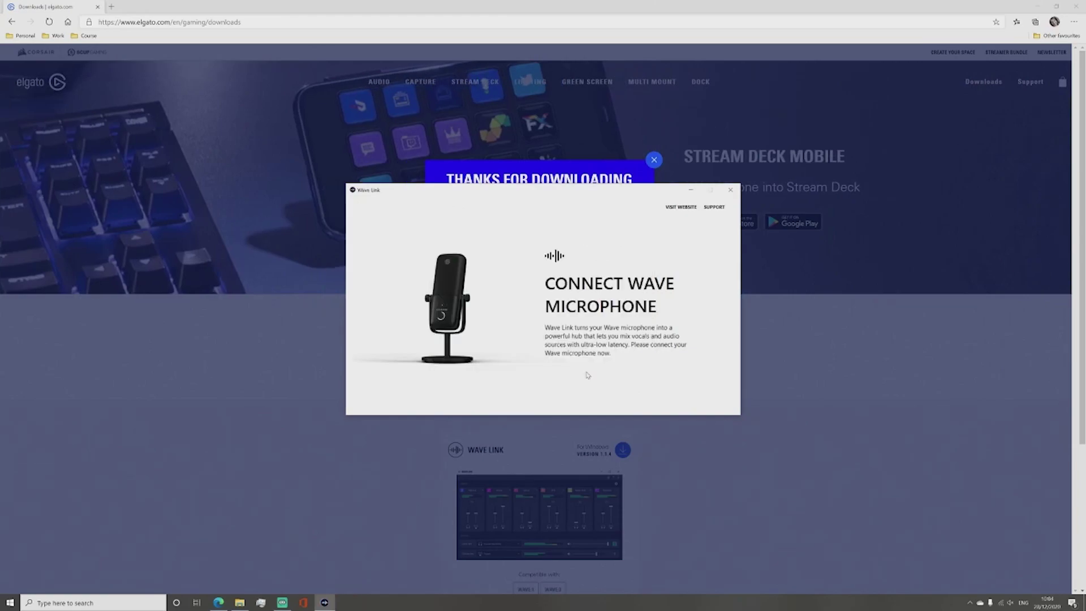